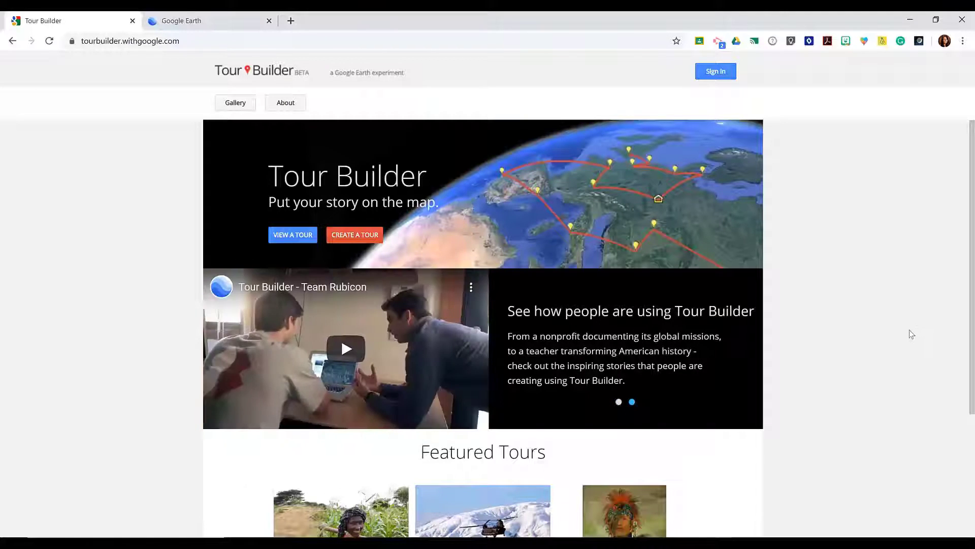
- Open the tour "Journey from 9/11 to Combat Operations in Afghanistan" from the gallery
scroll(818, 307, "down", 3)
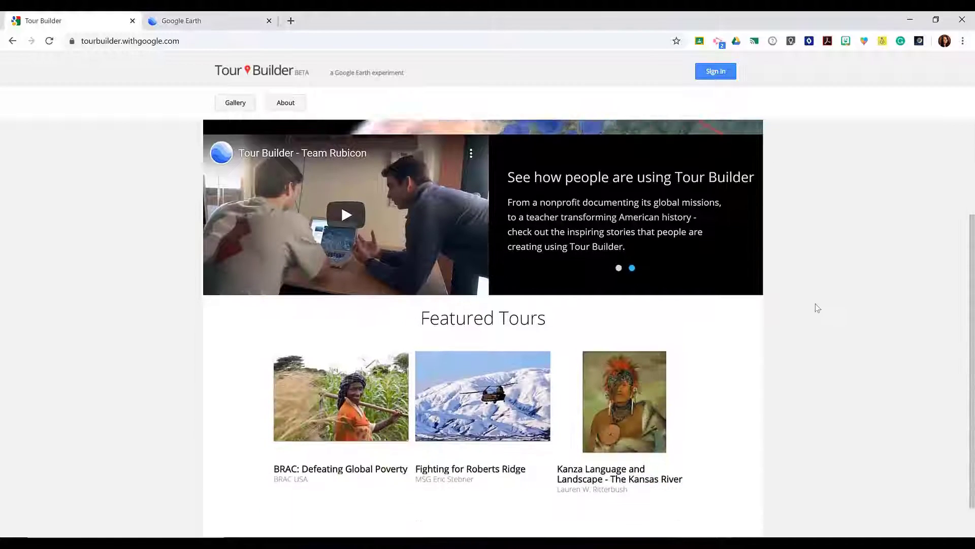
left_click(243, 104)
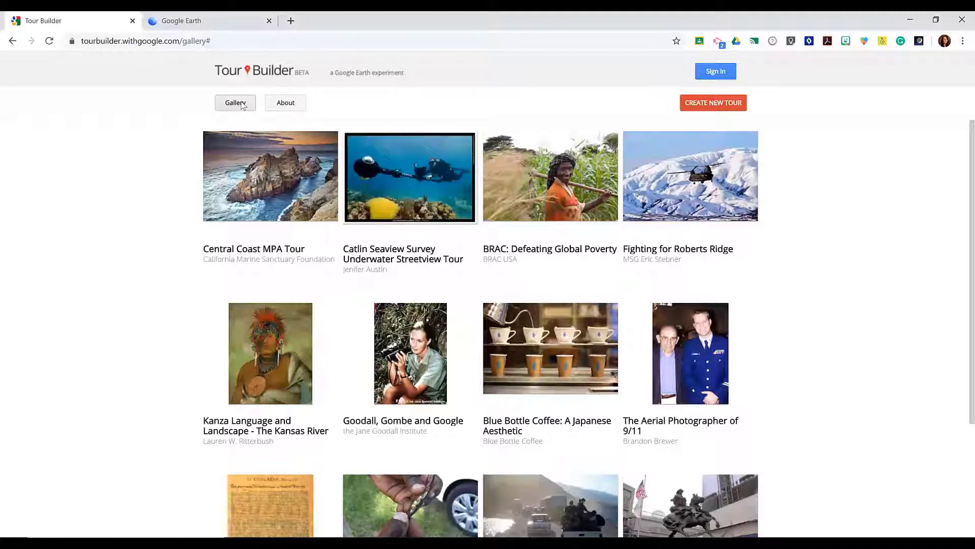
left_click(690, 217)
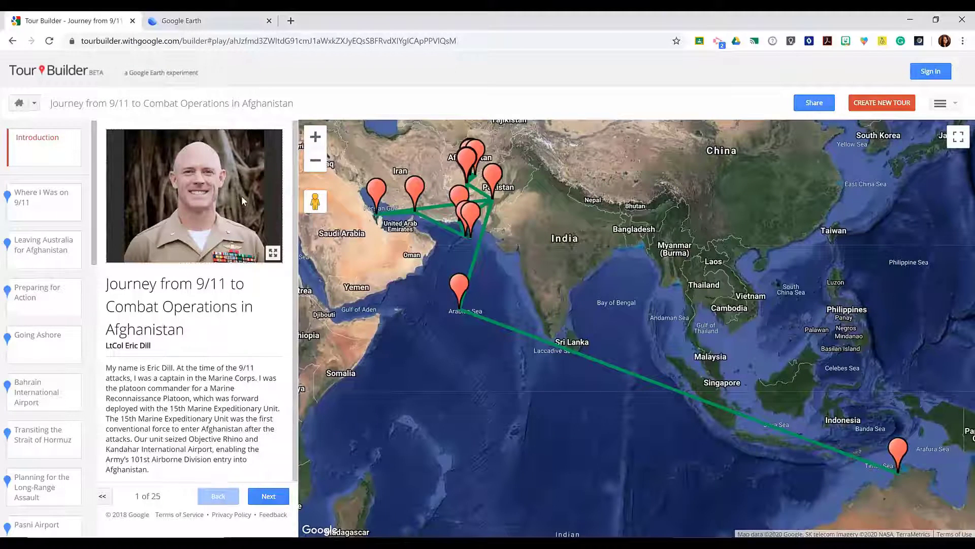
- Step through the tour from the introduction to the Going Ashore stop, viewing the photos of the Where I Was on 9/11 stop
left_click(267, 496)
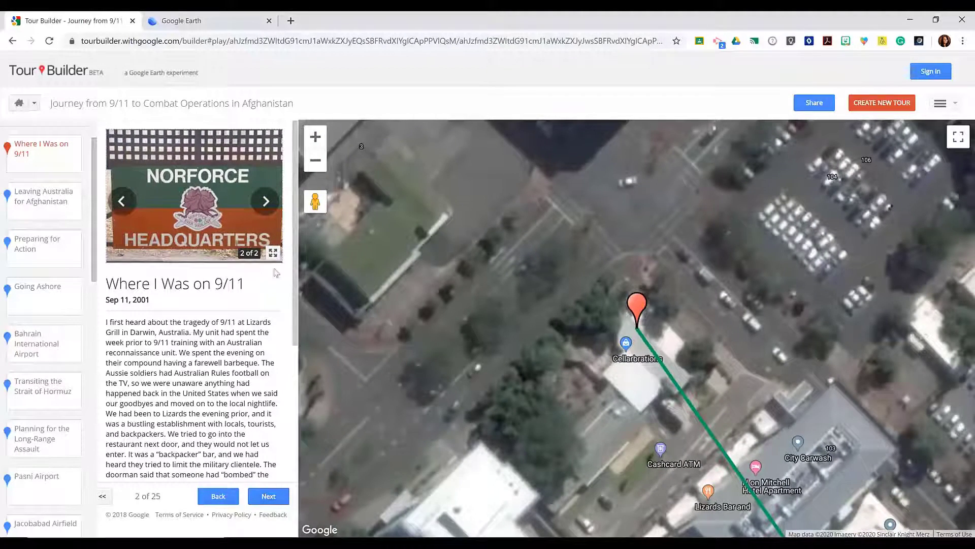
left_click(266, 201)
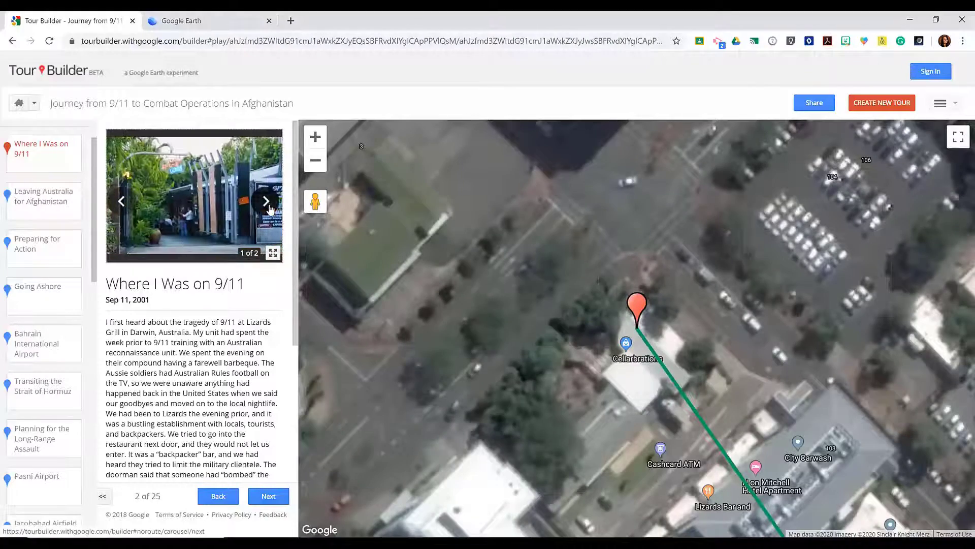
left_click(266, 202)
left_click(274, 499)
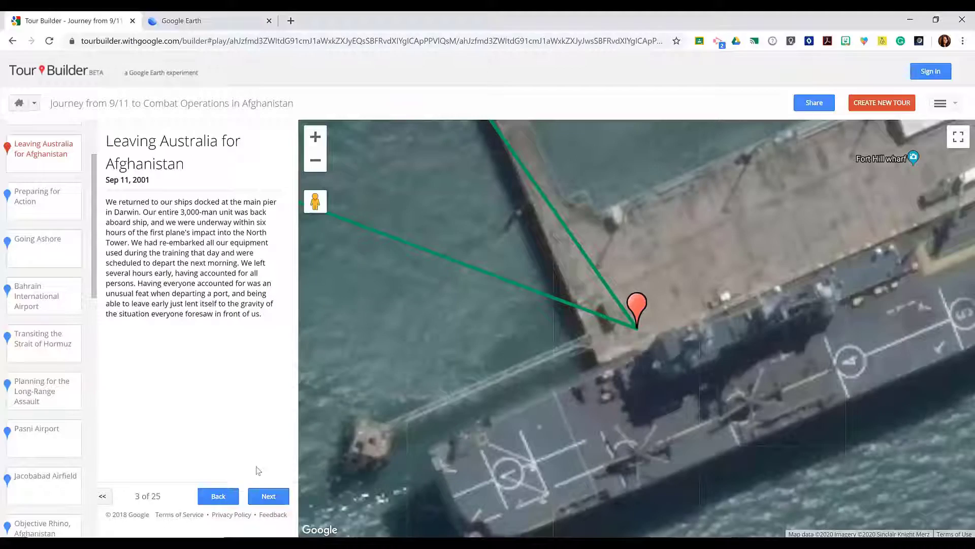
left_click(262, 493)
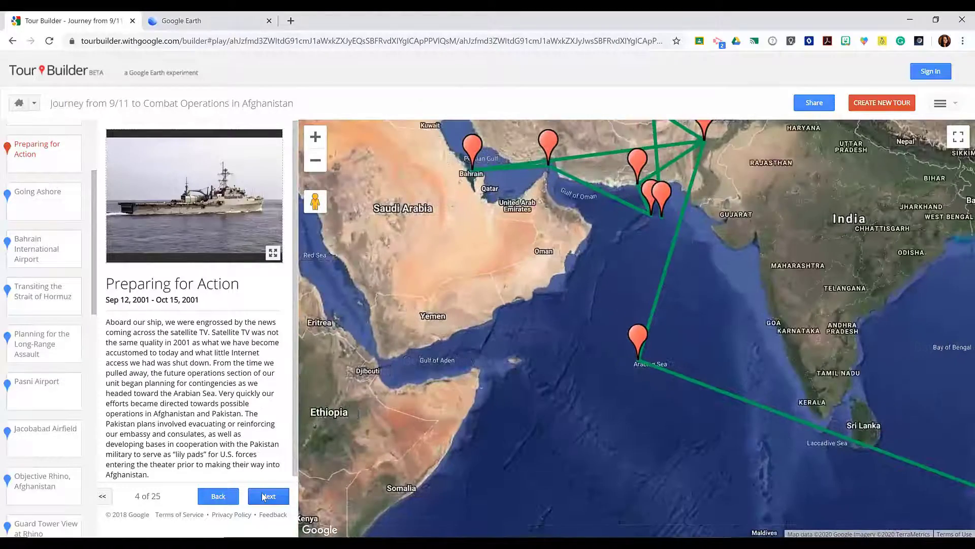
left_click(264, 497)
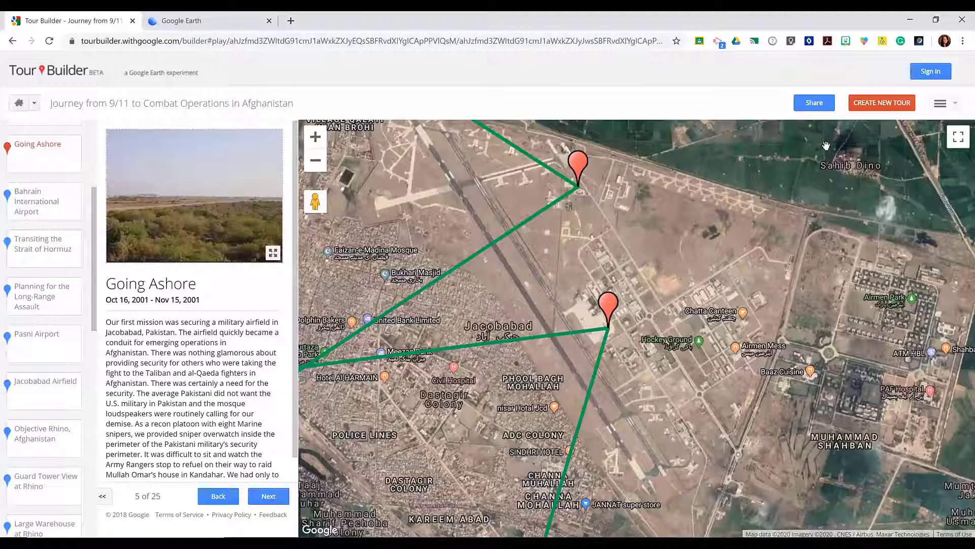
- Create a new tour named Test, signing in and entering the author's name
left_click(878, 108)
left_click(485, 355)
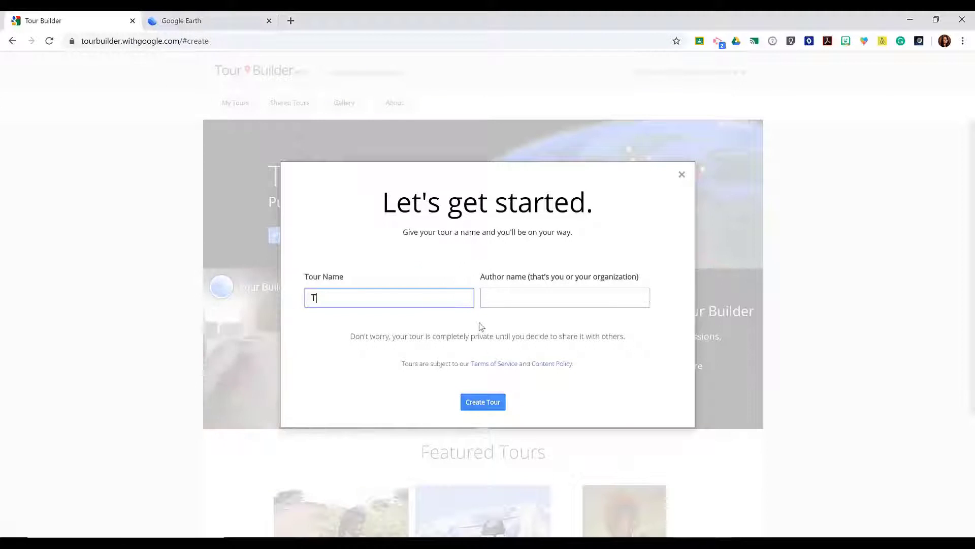
left_click(525, 297)
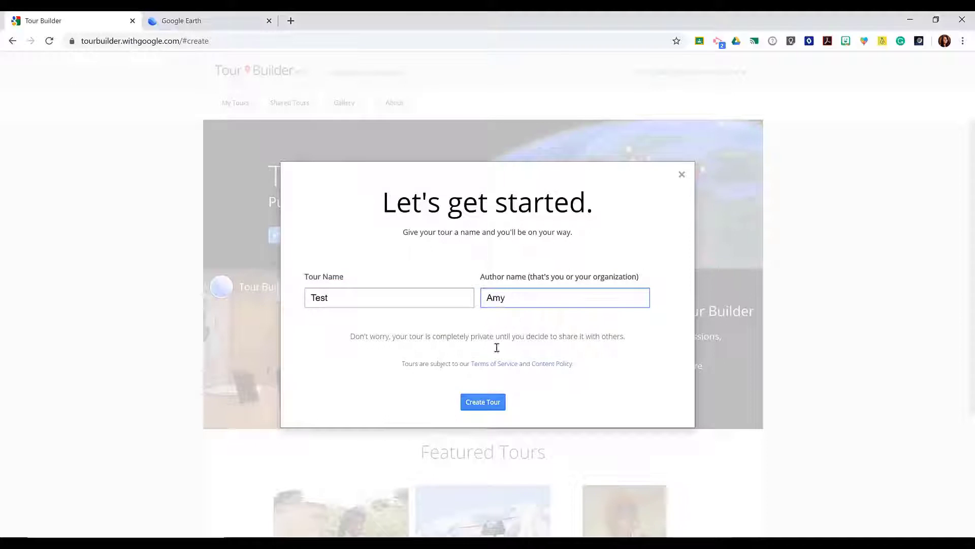
left_click(483, 401)
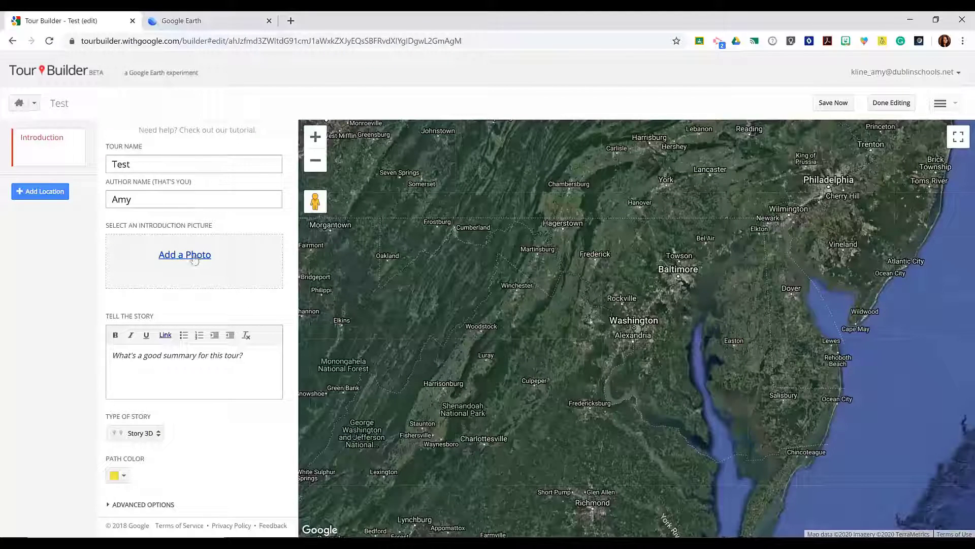
- Turn on Roads in the map style under the introduction's advanced options
left_click(199, 359)
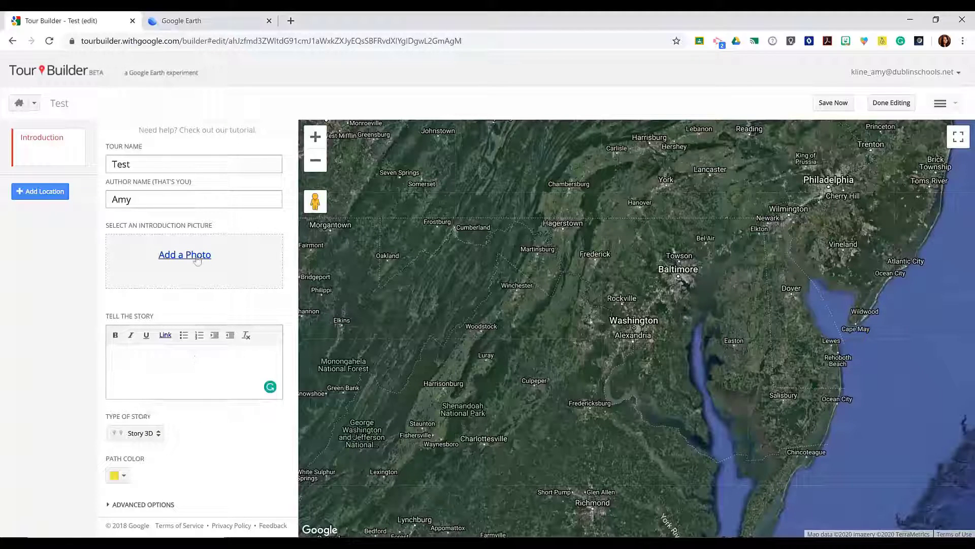
left_click(159, 504)
scroll(191, 478, "down", 1)
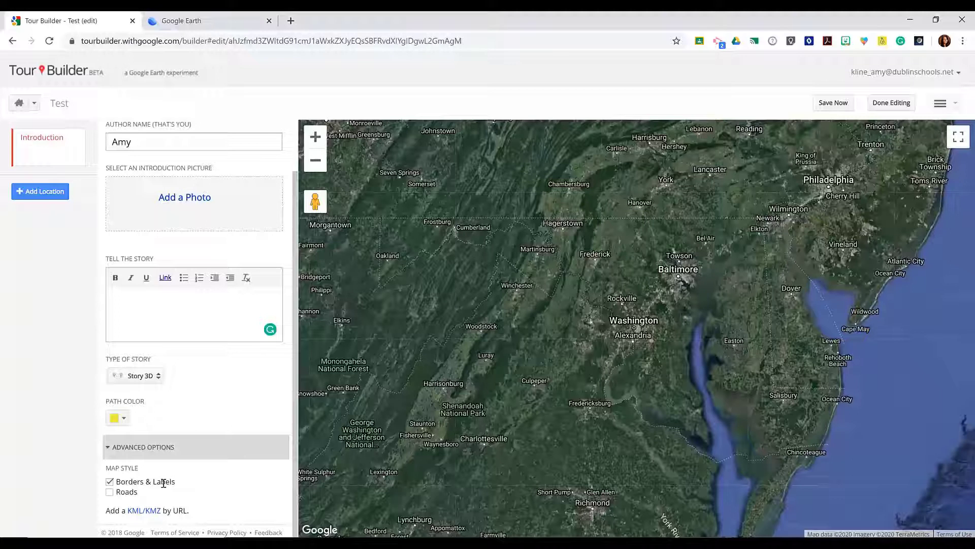
left_click(110, 492)
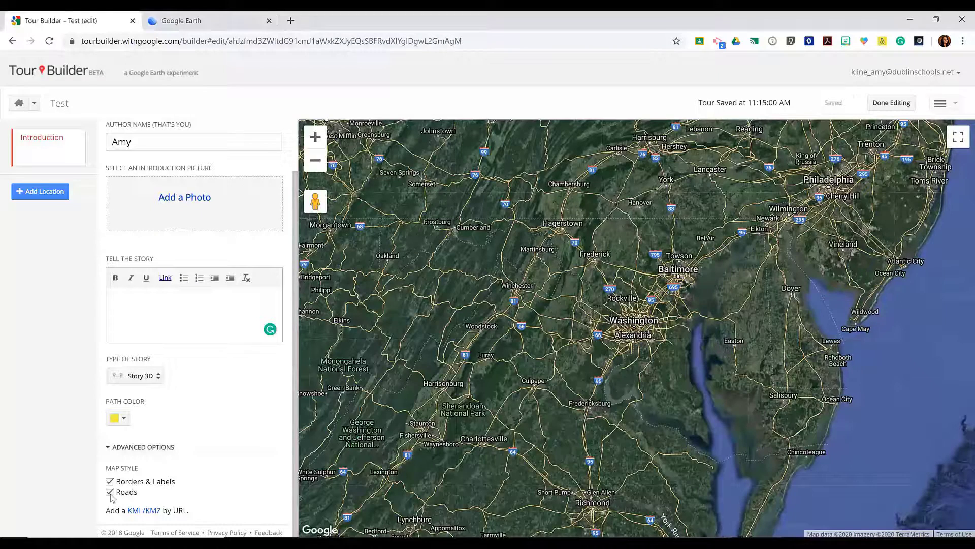
- Choose Story 3D as the type of story and set the path color to dark green
left_click(159, 377)
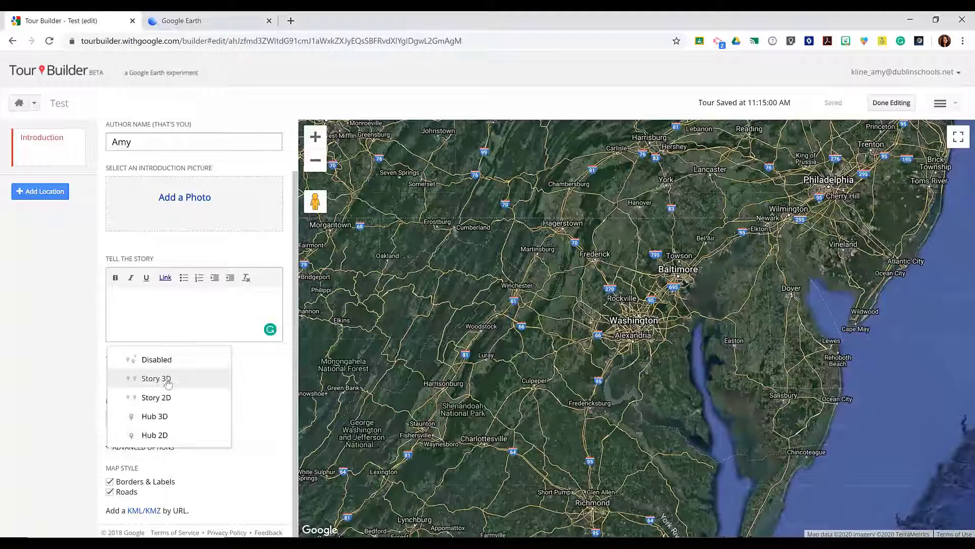
left_click(200, 384)
left_click(124, 418)
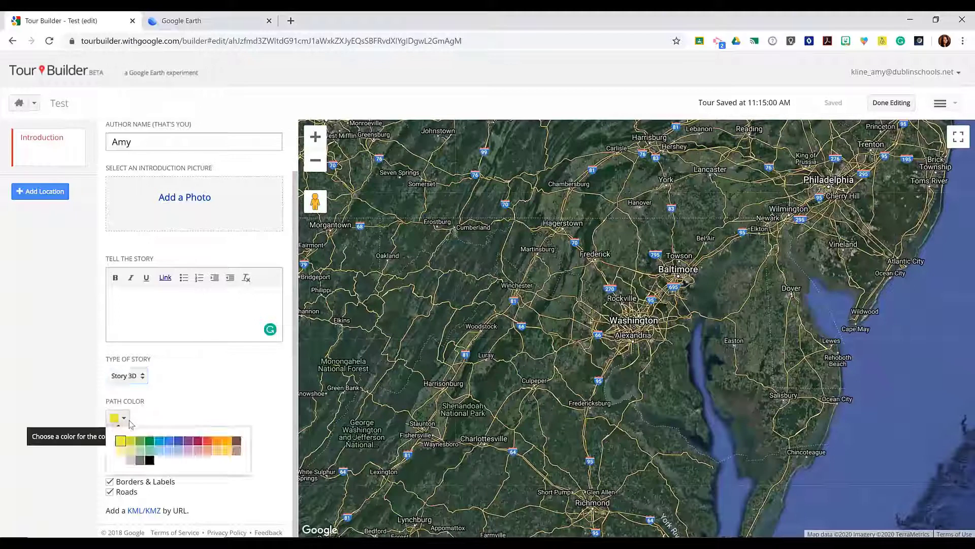
left_click(149, 441)
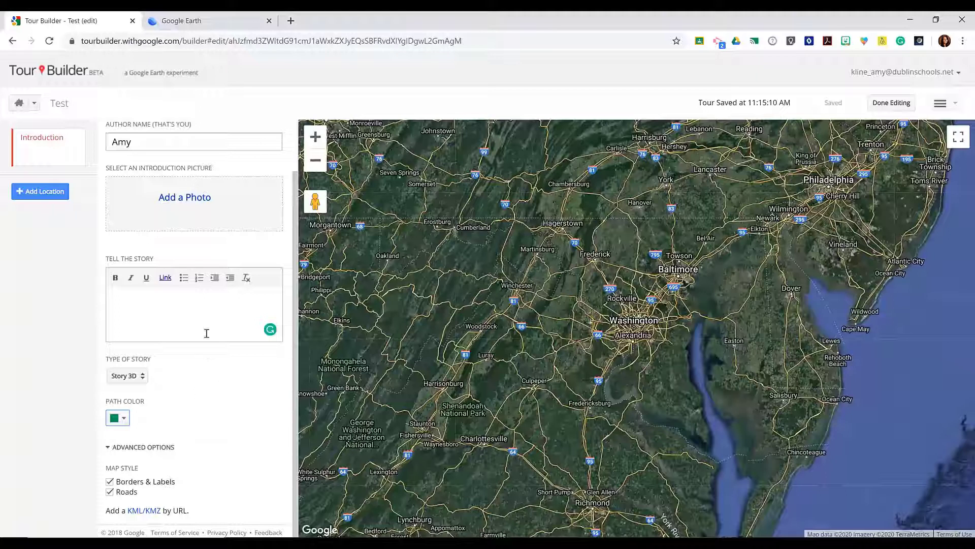
- Add Dublin Coffman High School to the tour as a new location by searching for "Coffman high"
left_click(64, 192)
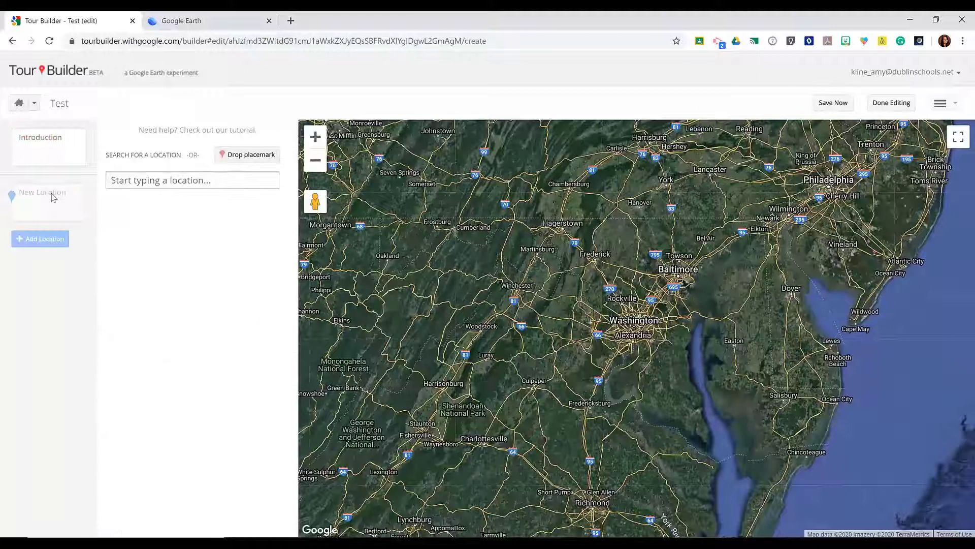
left_click(161, 181)
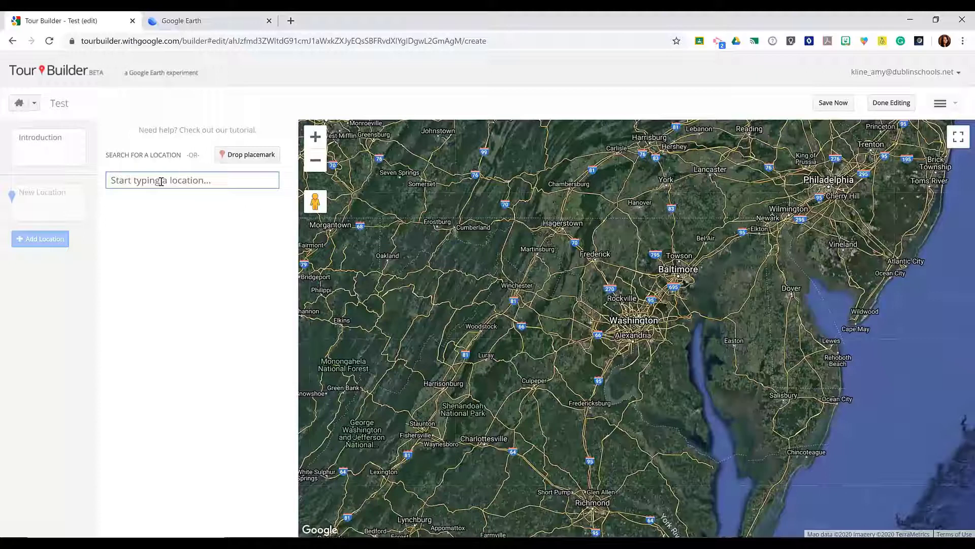
type("Coffma")
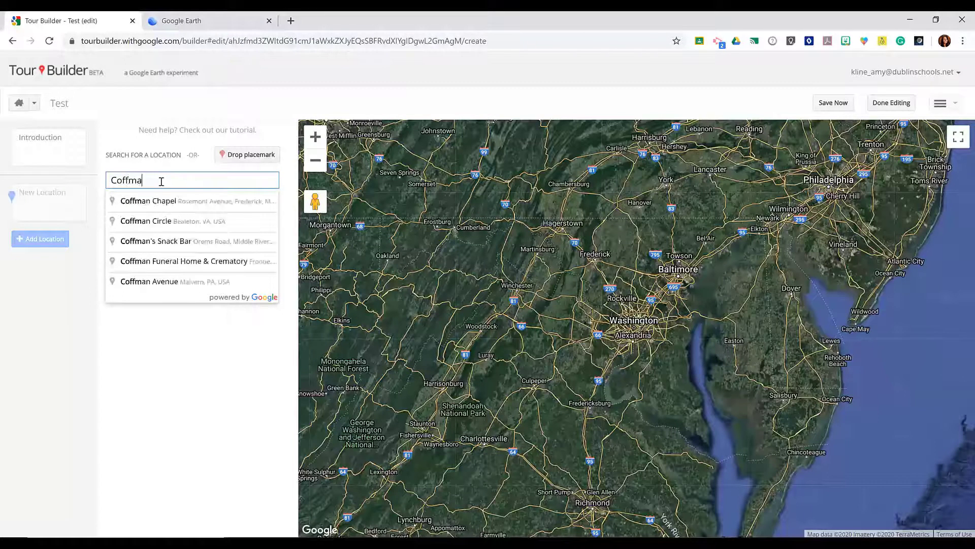
type("n high")
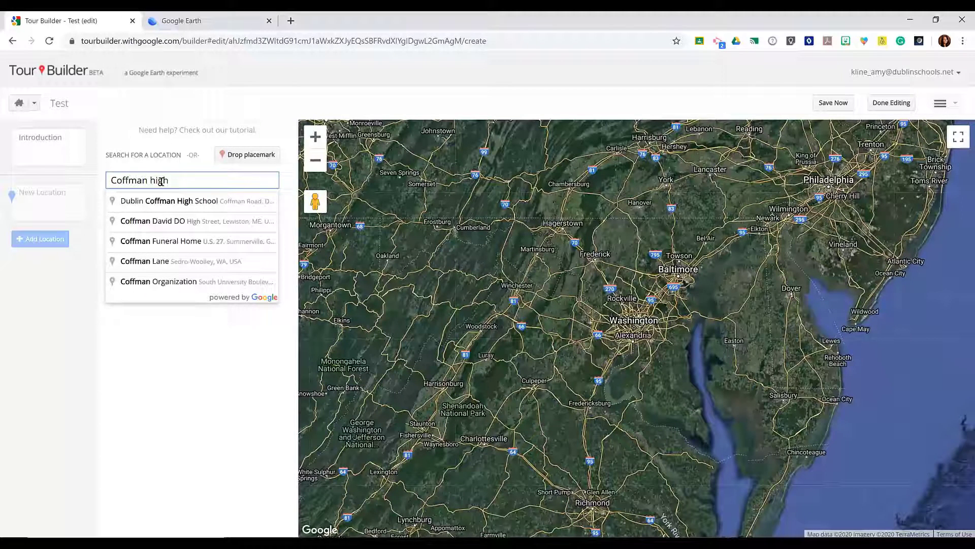
left_click(158, 200)
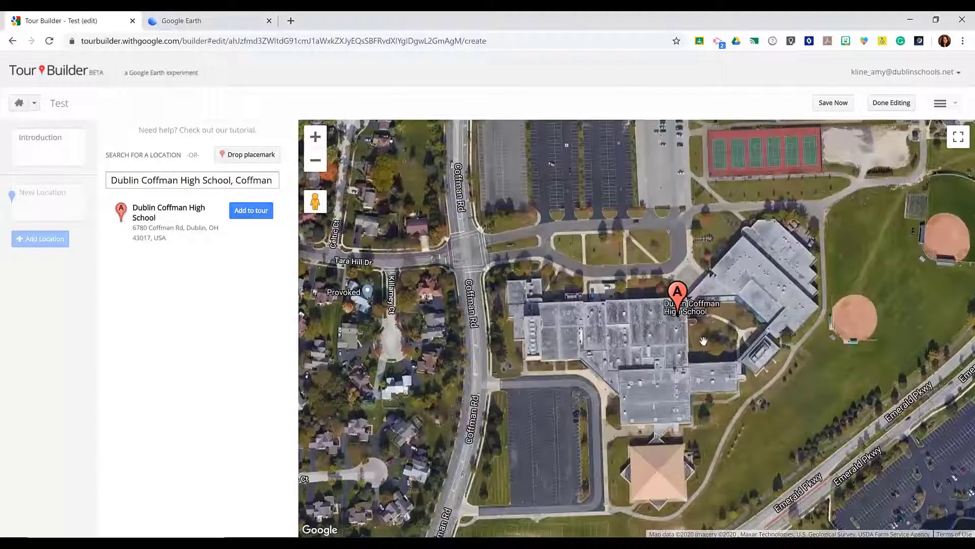
left_click(263, 216)
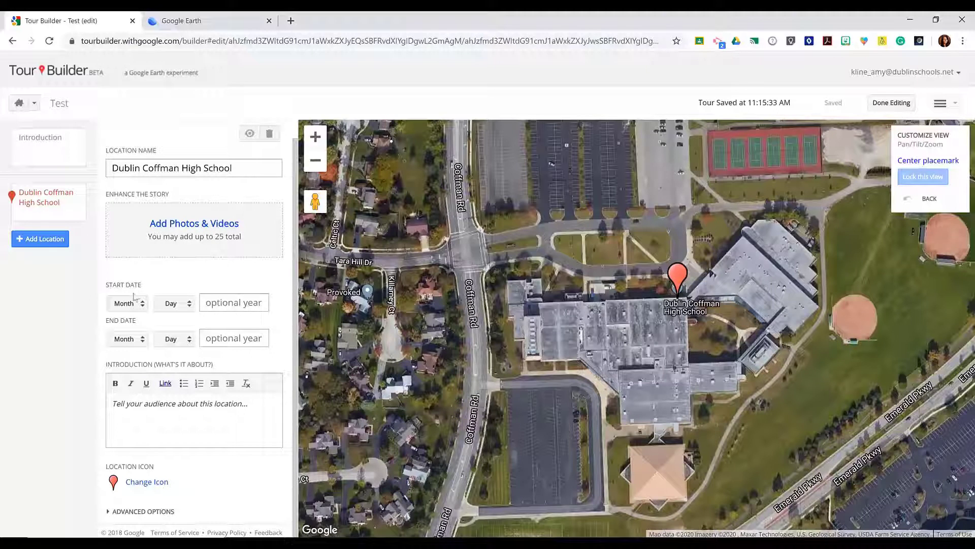
- Change the high school's location icon to the green schoolhouse with a flag and move the placemark onto the middle of the main building
left_click(157, 404)
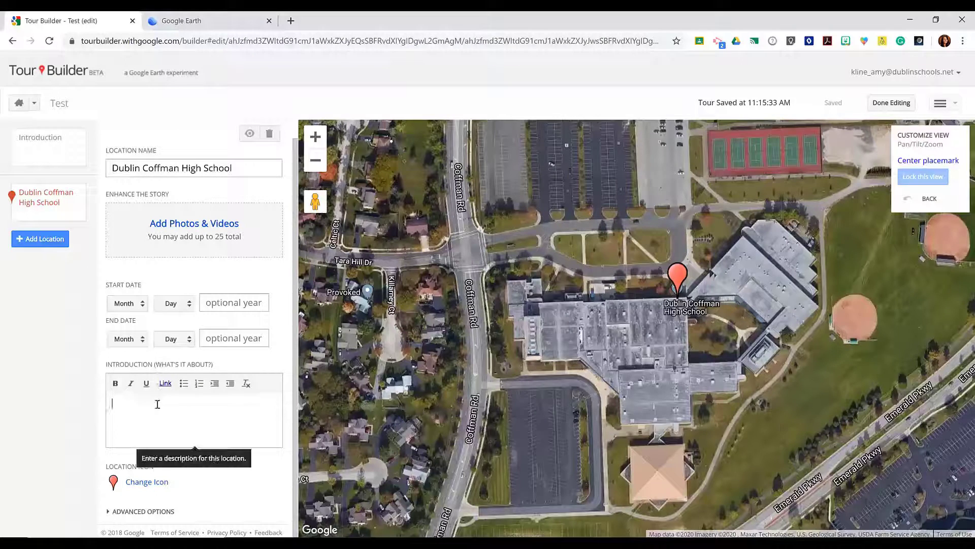
left_click(146, 481)
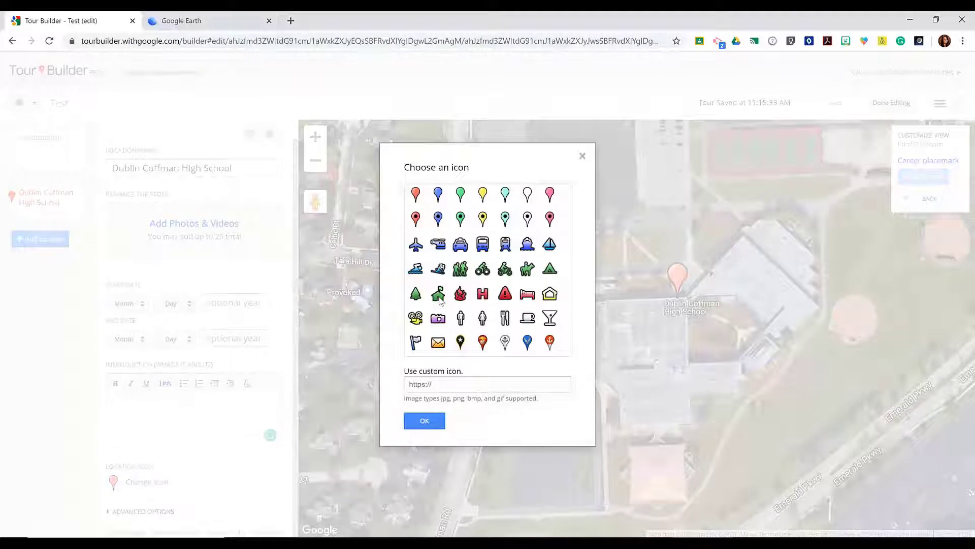
left_click(438, 294)
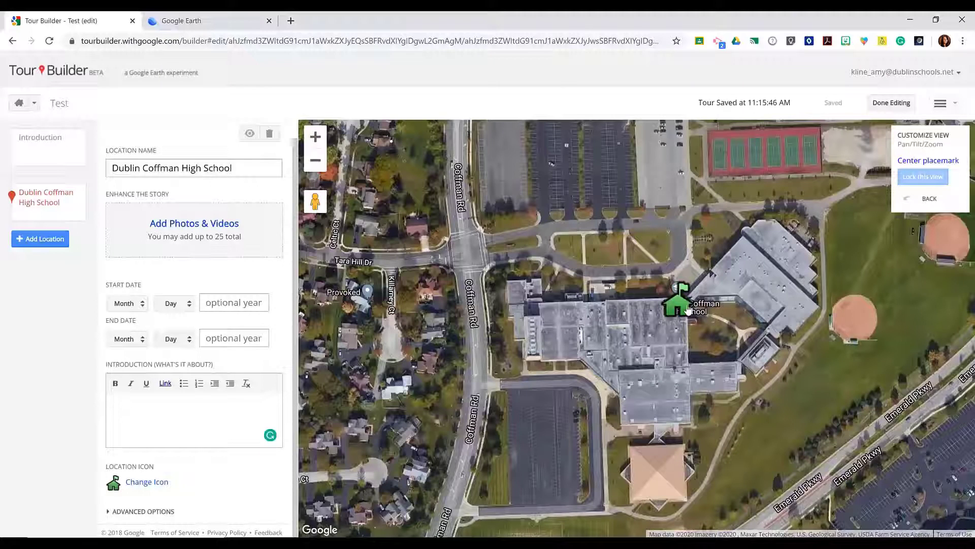
left_click_drag(655, 305, 629, 327)
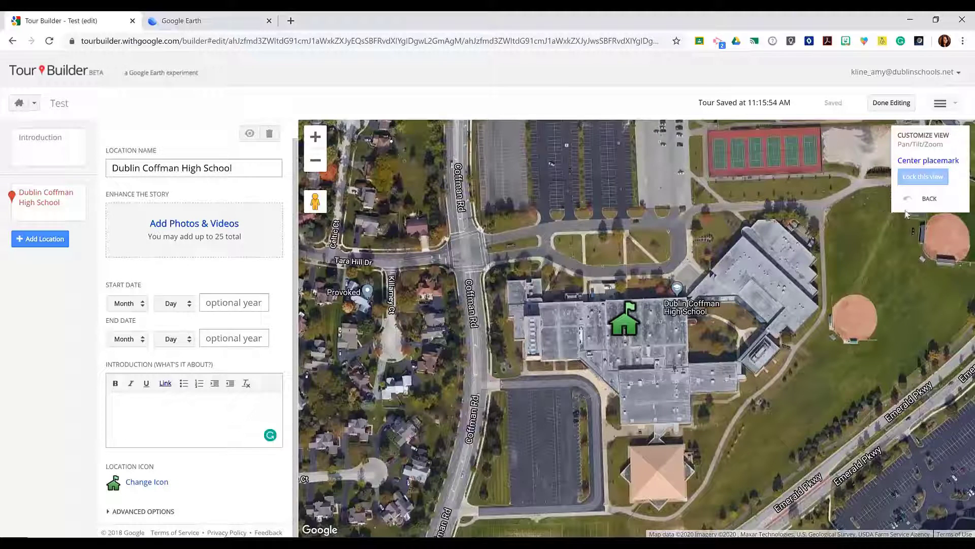
- Enter Street View on Coffman Rd, turn and zoom in on the high school's entrance, and lock this view for the location
left_click(948, 163)
left_click_drag(588, 342, 604, 328)
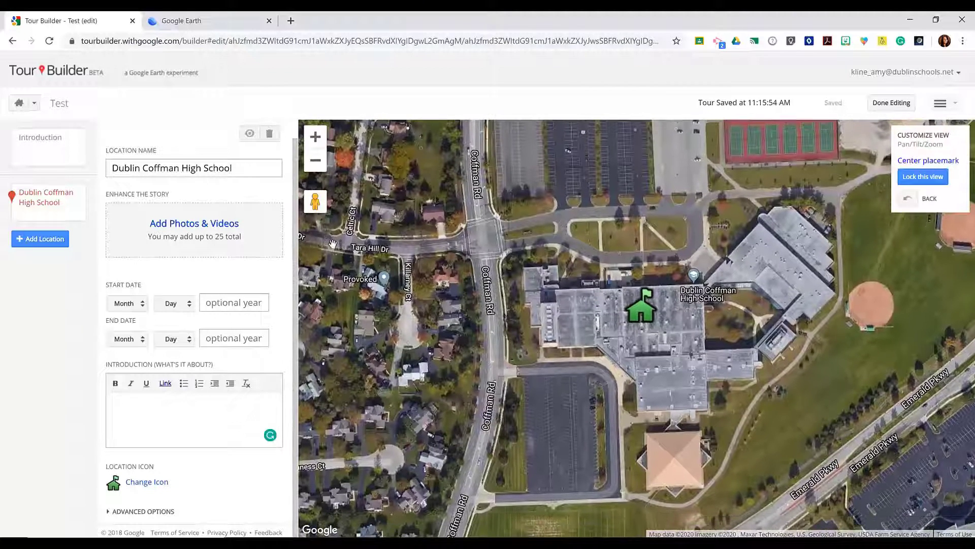
left_click_drag(317, 204, 492, 384)
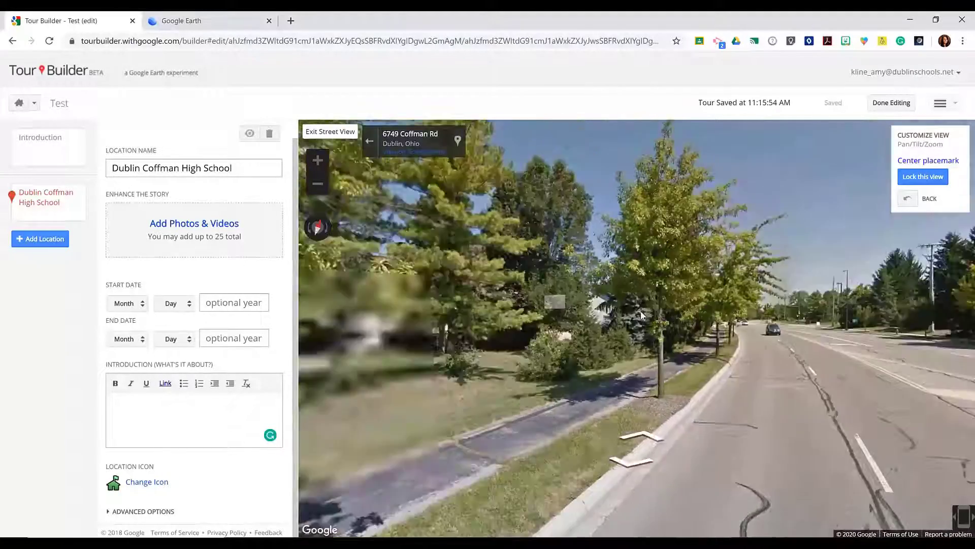
left_click_drag(539, 313, 798, 315)
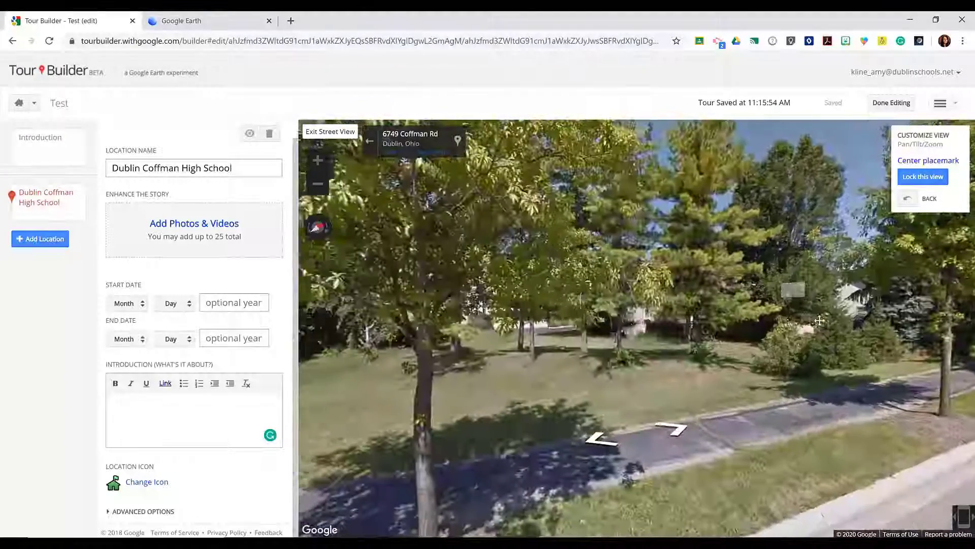
left_click_drag(472, 313, 742, 330)
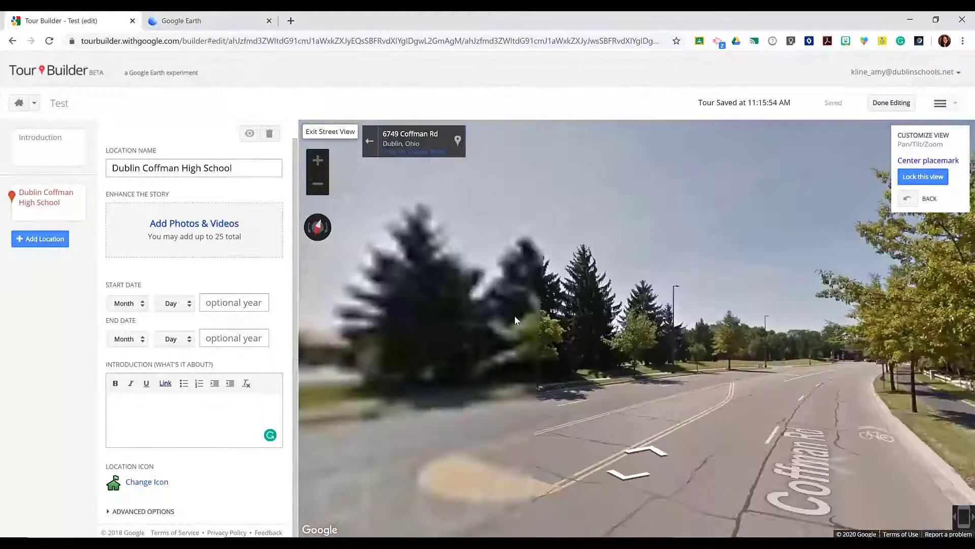
left_click_drag(483, 335, 762, 346)
left_click_drag(568, 355, 717, 350)
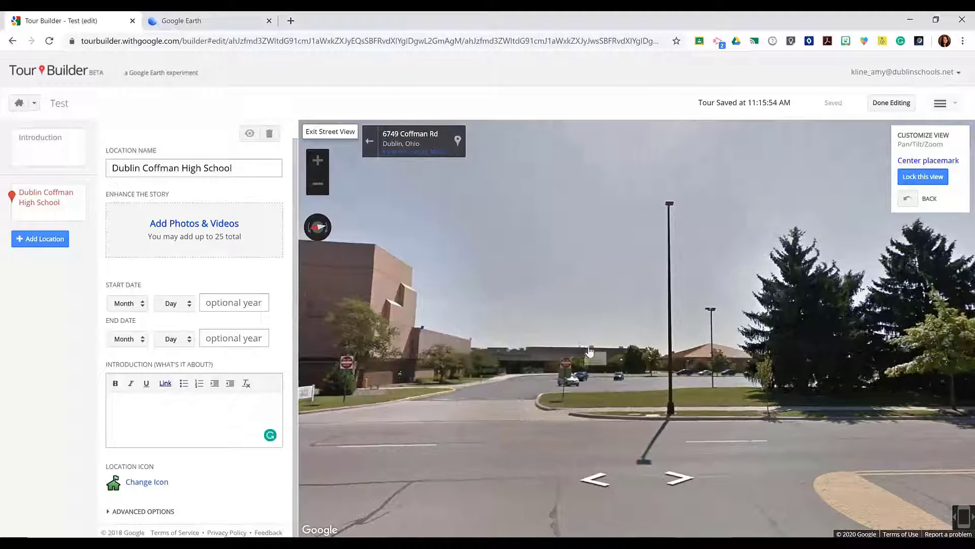
left_click_drag(587, 355, 630, 314)
double_click(622, 346)
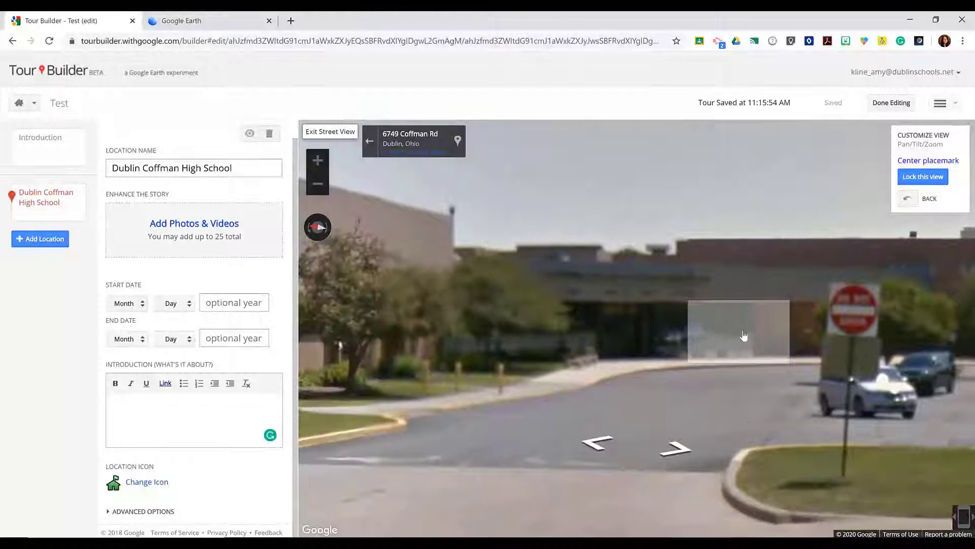
left_click(938, 180)
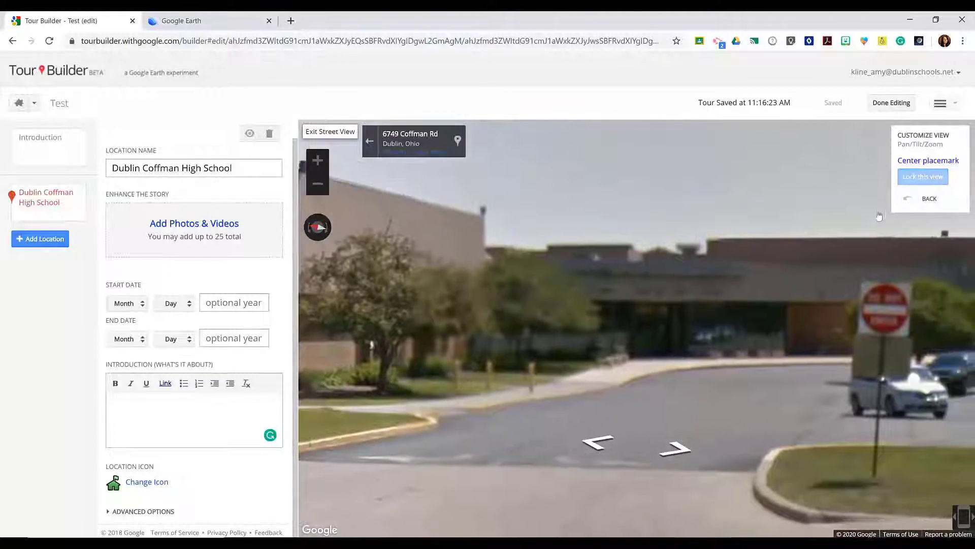
- Add Dublin Jerome High School to the tour as a new location by searching for "jerome high"
left_click(58, 243)
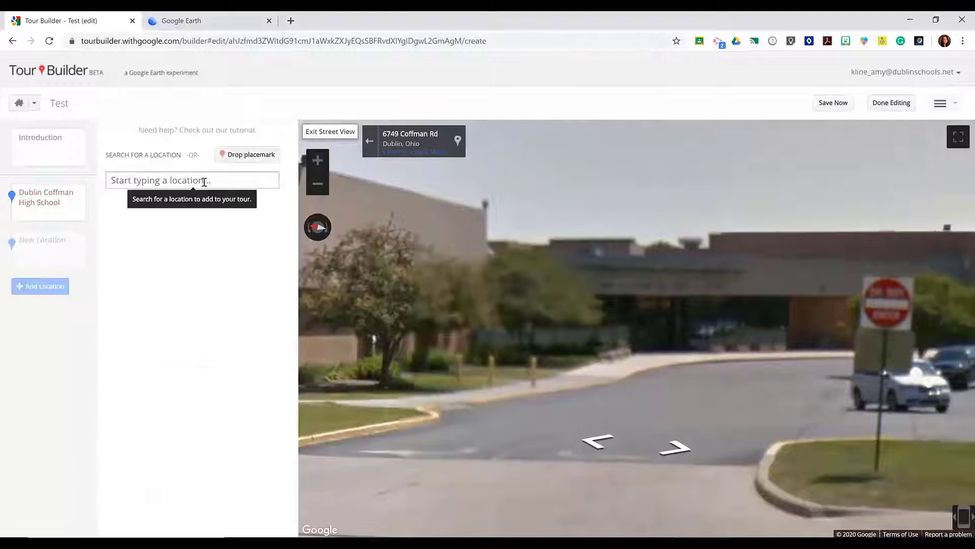
type("jerome hi")
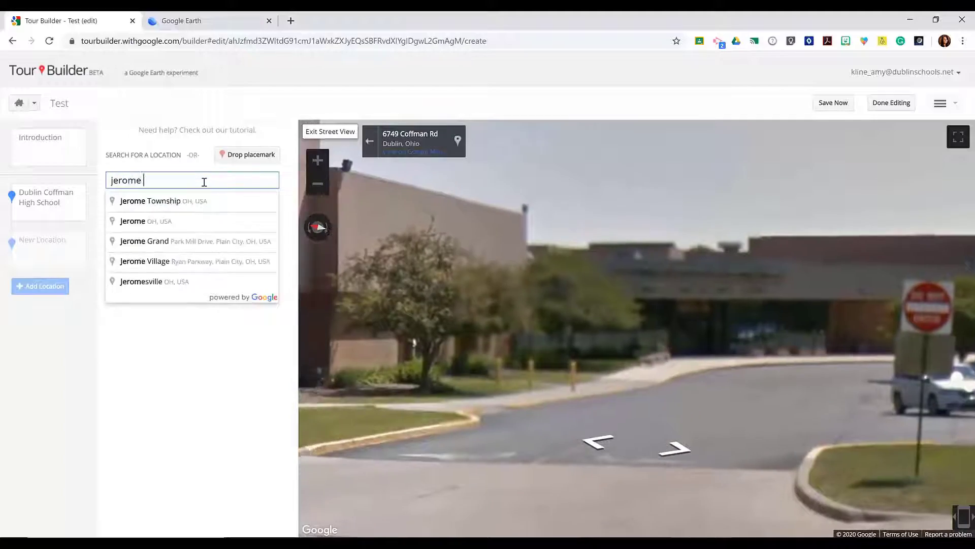
type("gh")
left_click(196, 202)
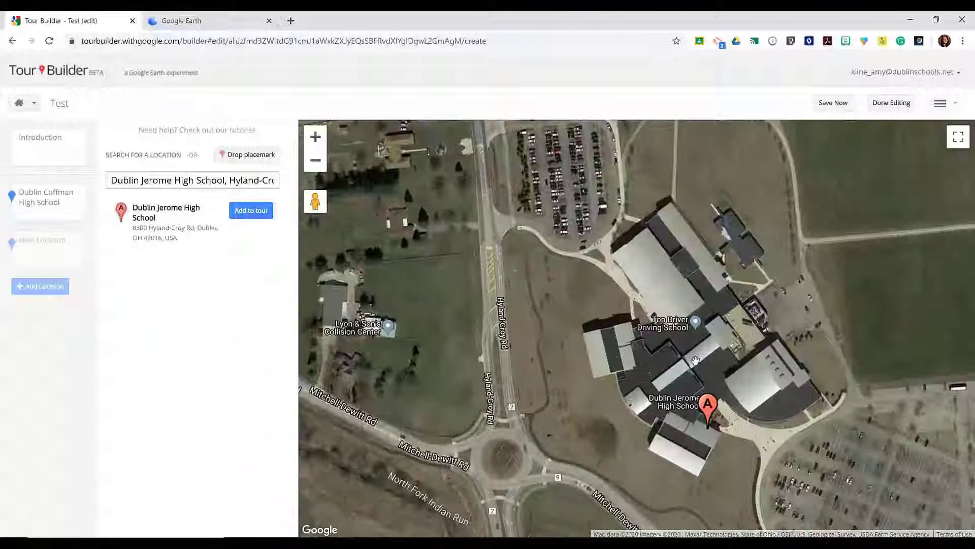
left_click(251, 210)
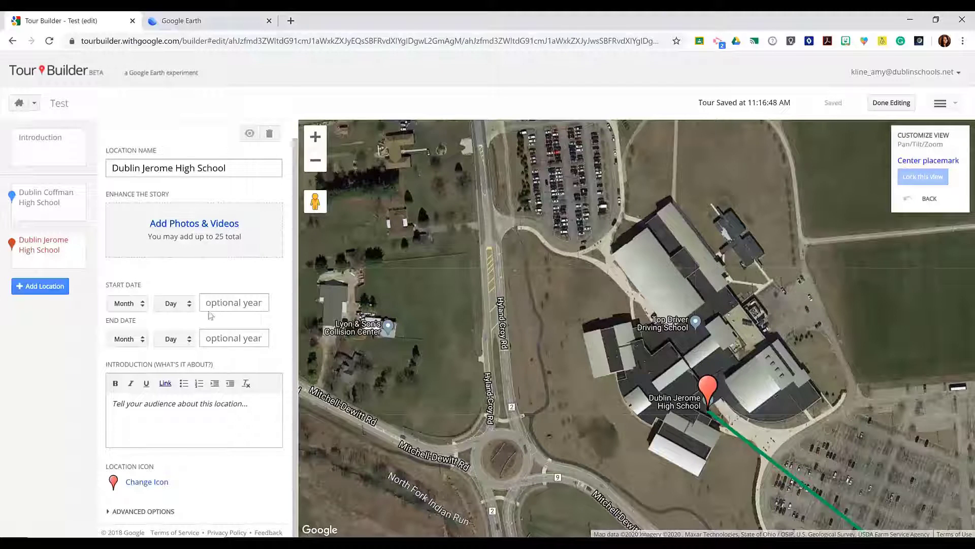
- Change the Jerome location's icon to the flag and move its placemark onto the school's northwestern building
left_click(197, 411)
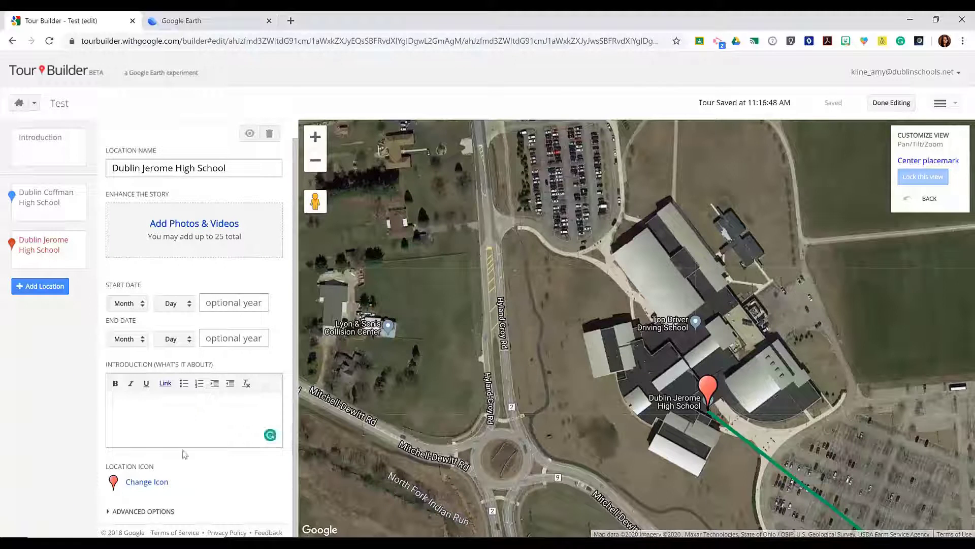
left_click(158, 484)
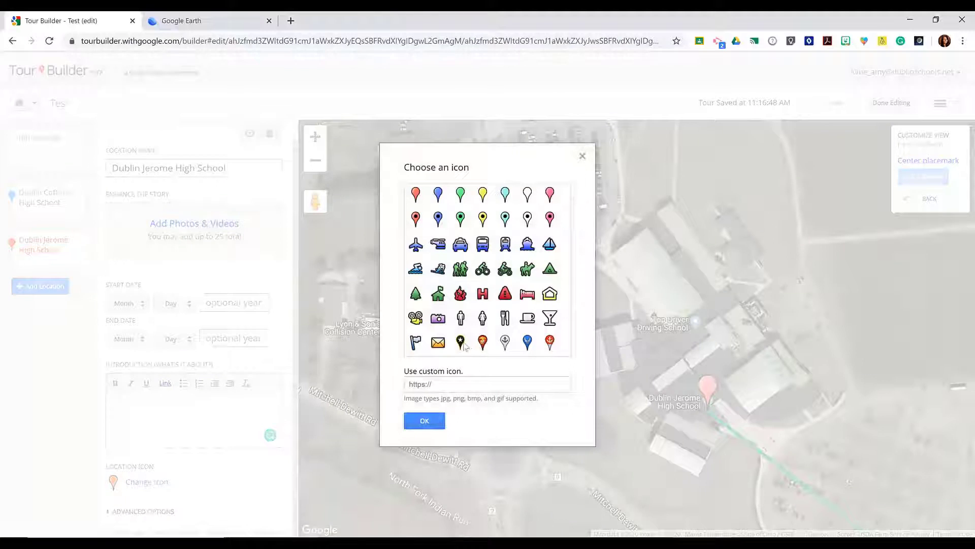
left_click(416, 343)
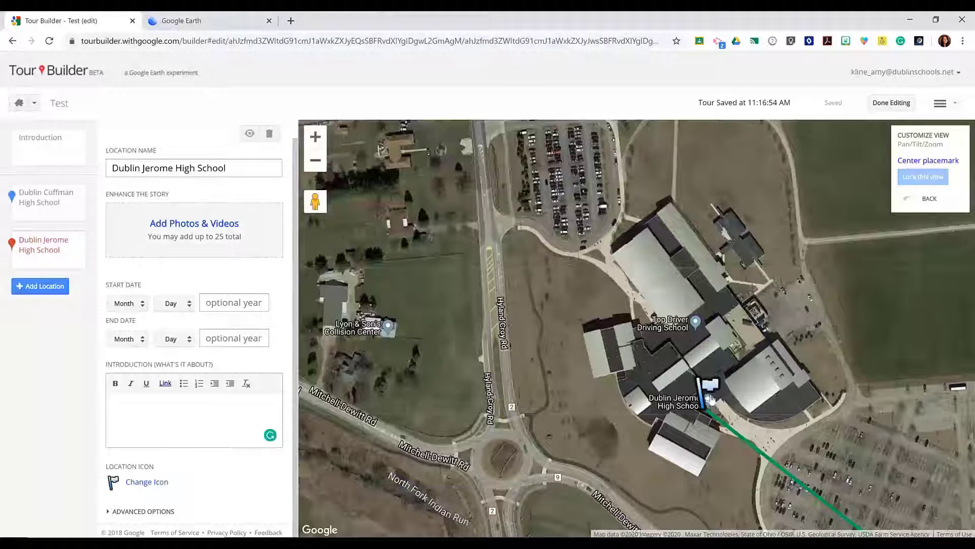
left_click_drag(710, 400, 659, 273)
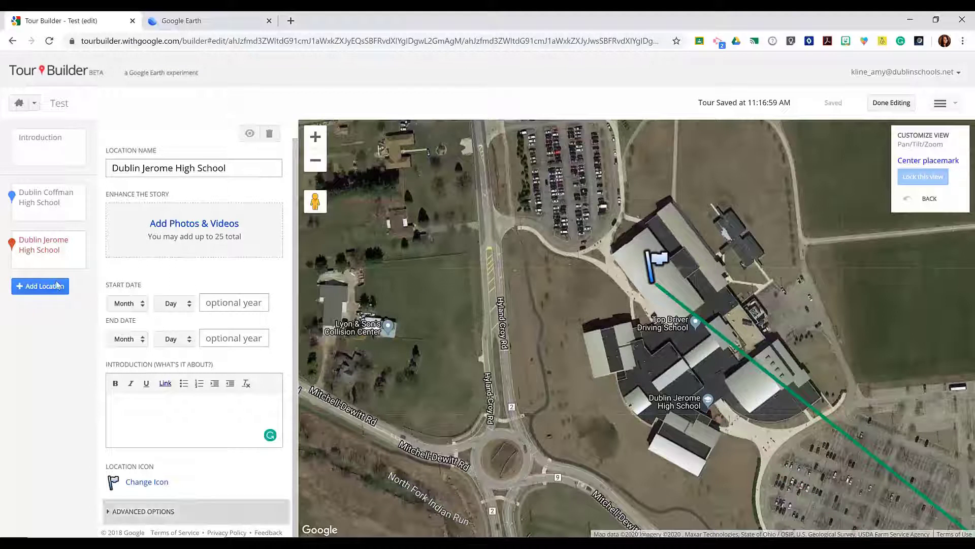
- Start another new location and look up Dublin Scioto High School on the map by searching for "scioto high"
left_click(58, 284)
left_click(210, 181)
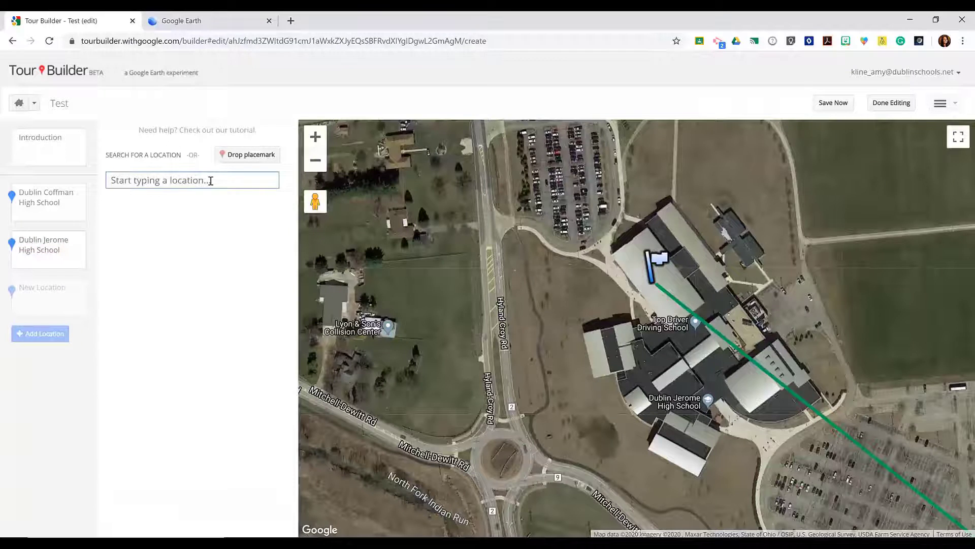
type("scioto")
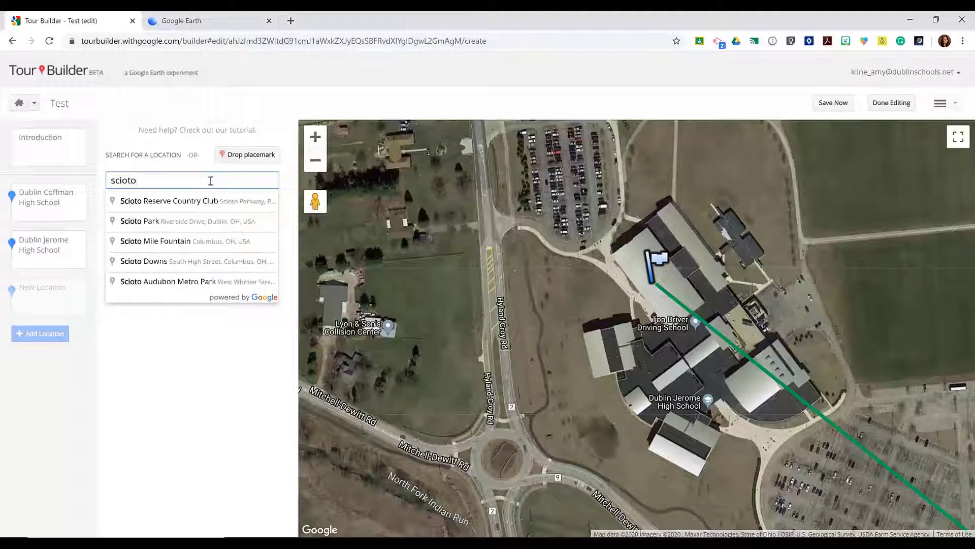
type(" high")
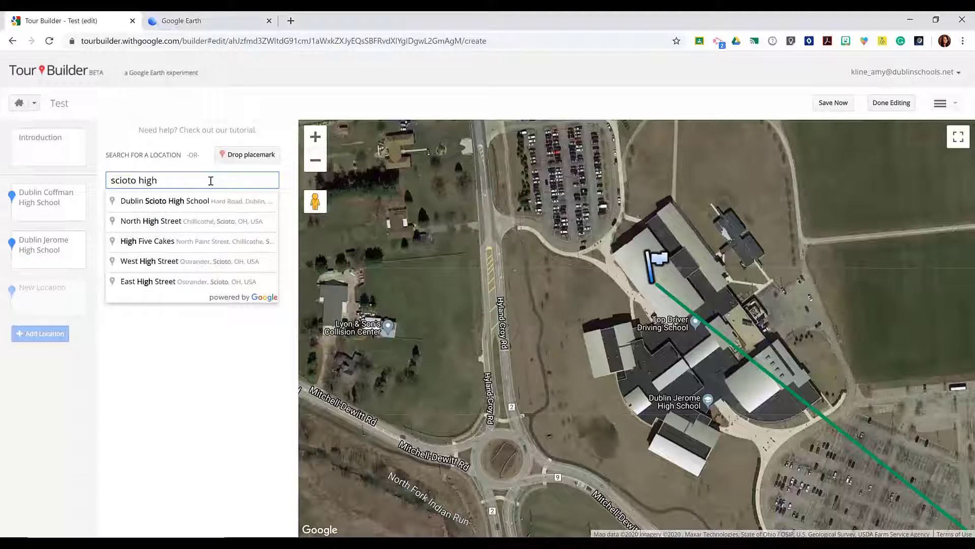
left_click(204, 202)
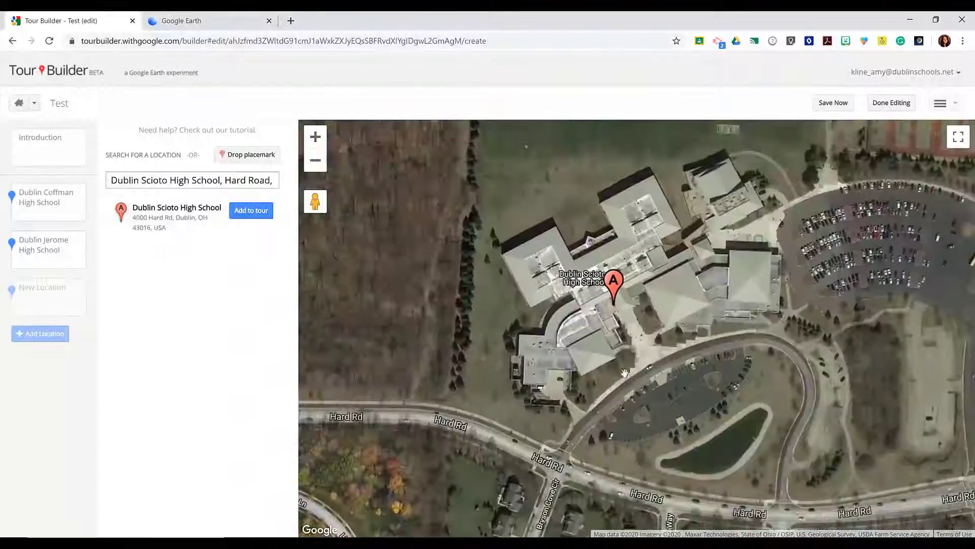
- Finish editing the tour, then check its sharing settings, selecting the share link and closing the settings unchanged
left_click(885, 107)
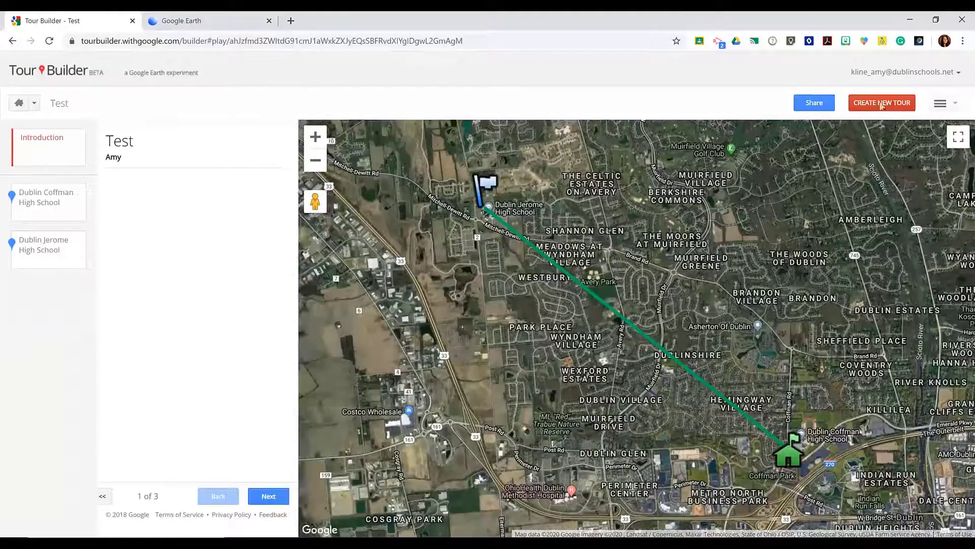
left_click(814, 103)
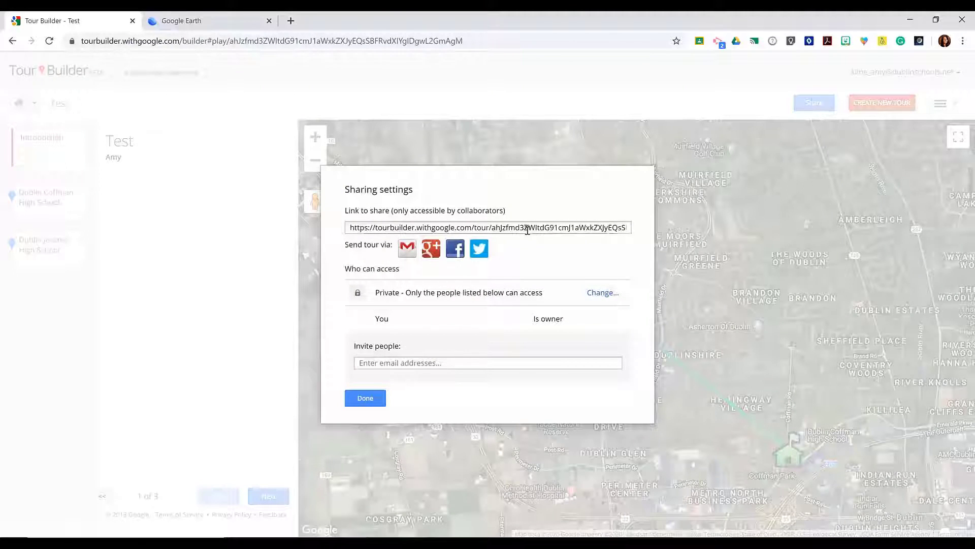
left_click(527, 228)
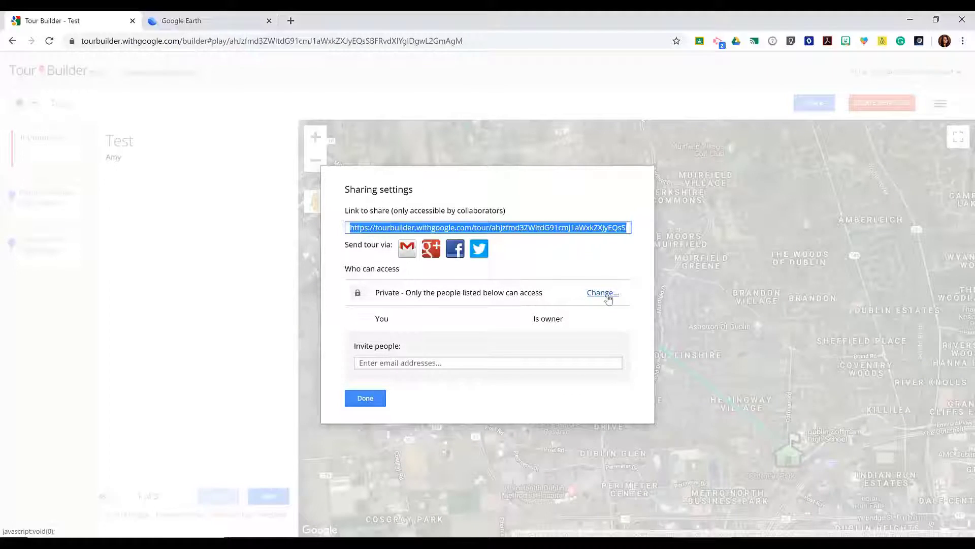
left_click(365, 399)
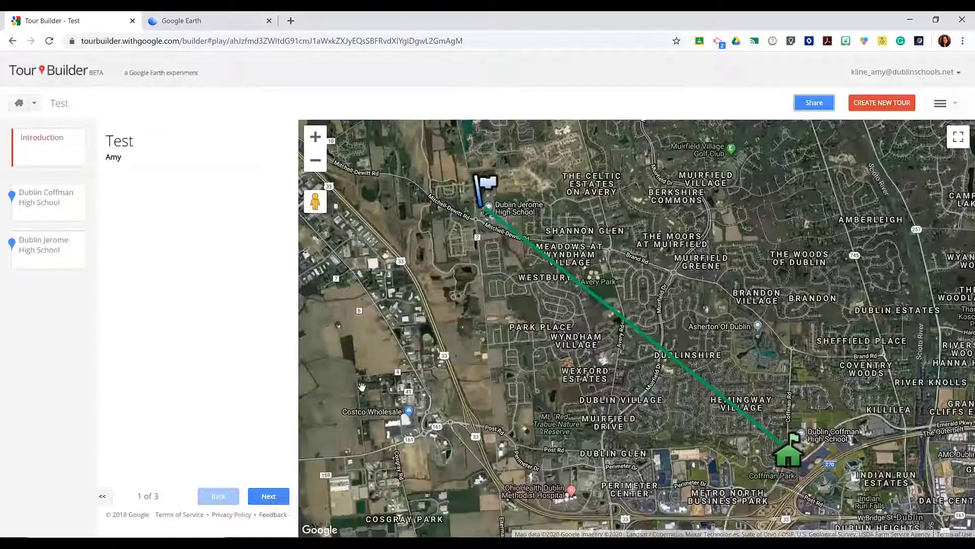
- Switch to Google Earth, leave Voyager and create a new project
left_click(239, 20)
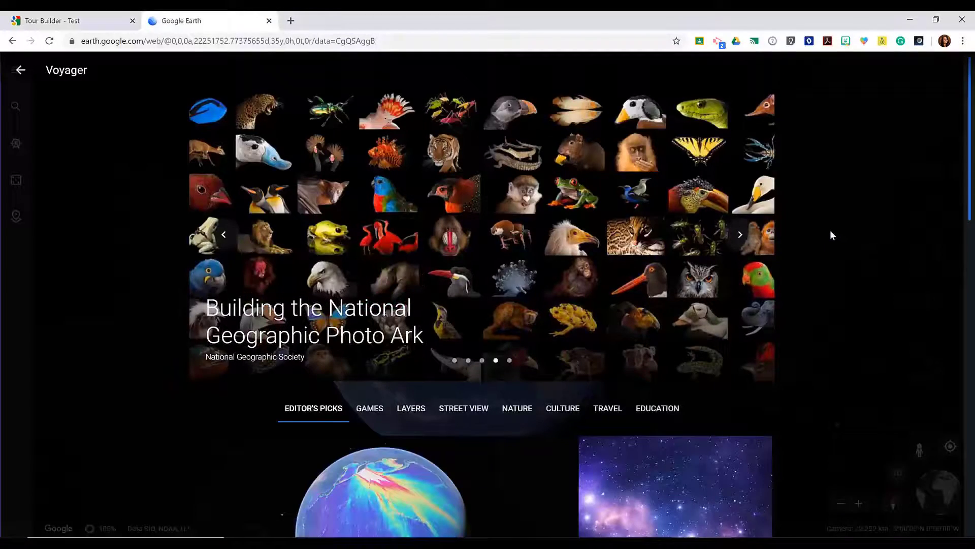
scroll(831, 230, "down", 3)
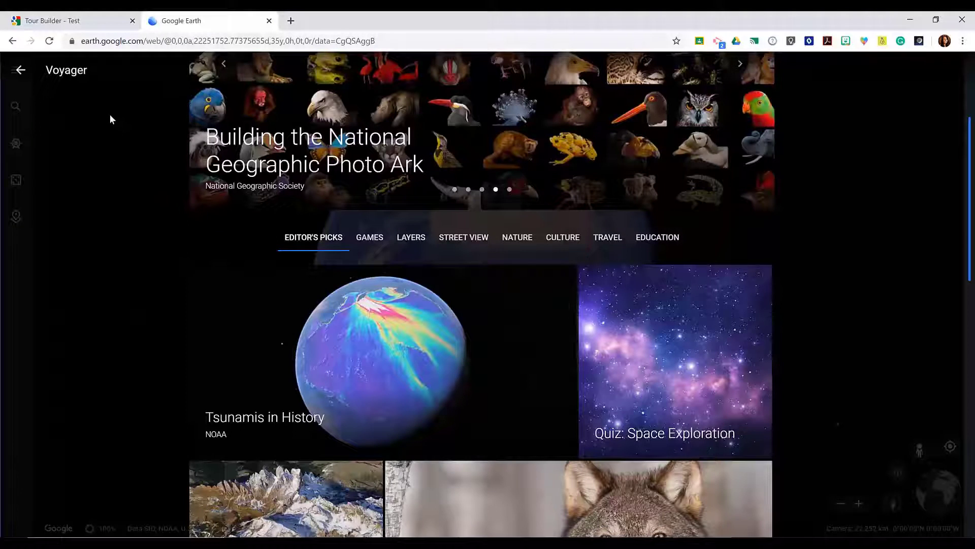
left_click(21, 70)
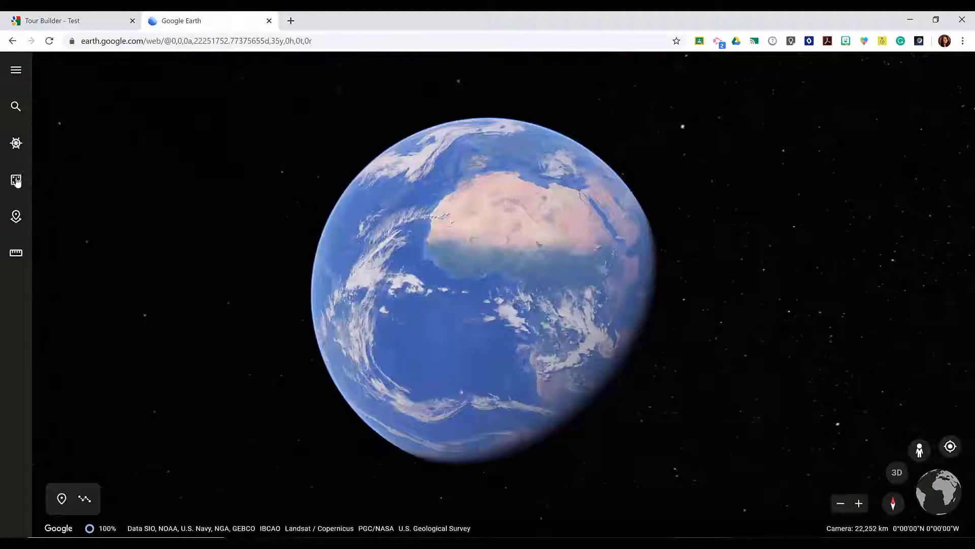
left_click(15, 217)
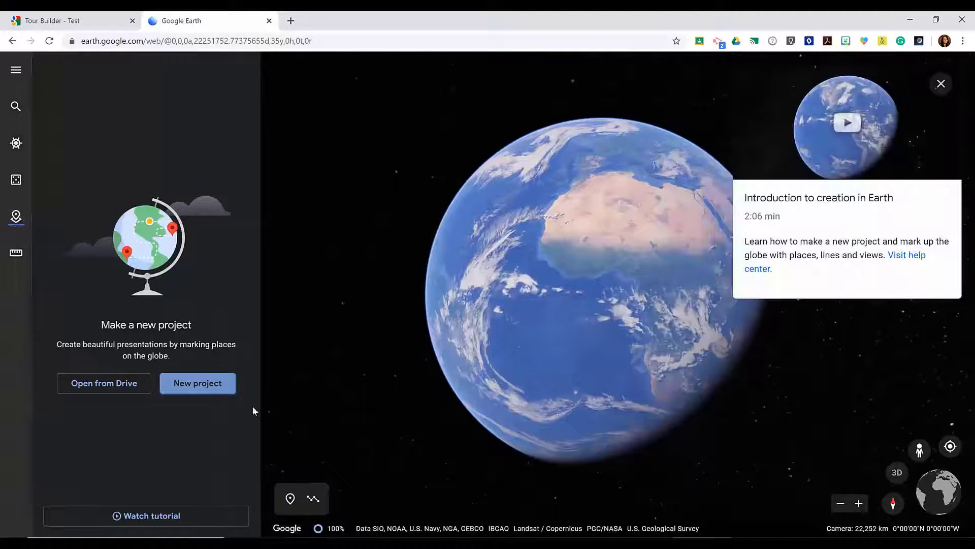
left_click(197, 383)
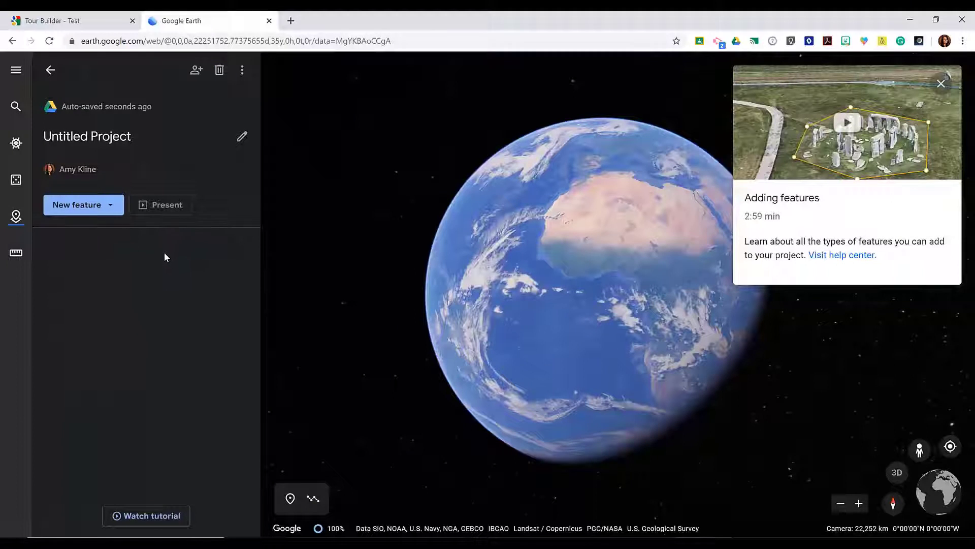
- Add a placemark on the globe to Untitled Project, open the place for editing and review its icon and view settings
left_click(107, 206)
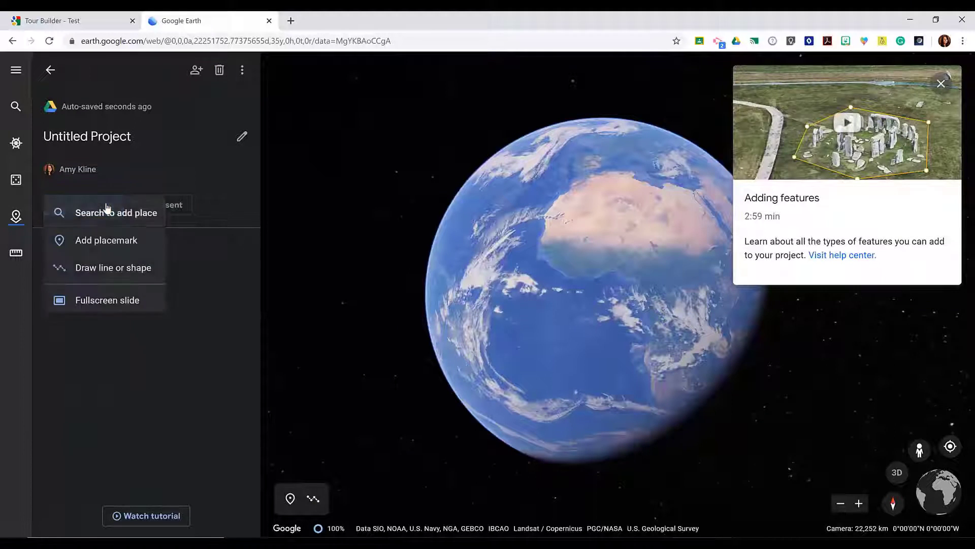
left_click(109, 240)
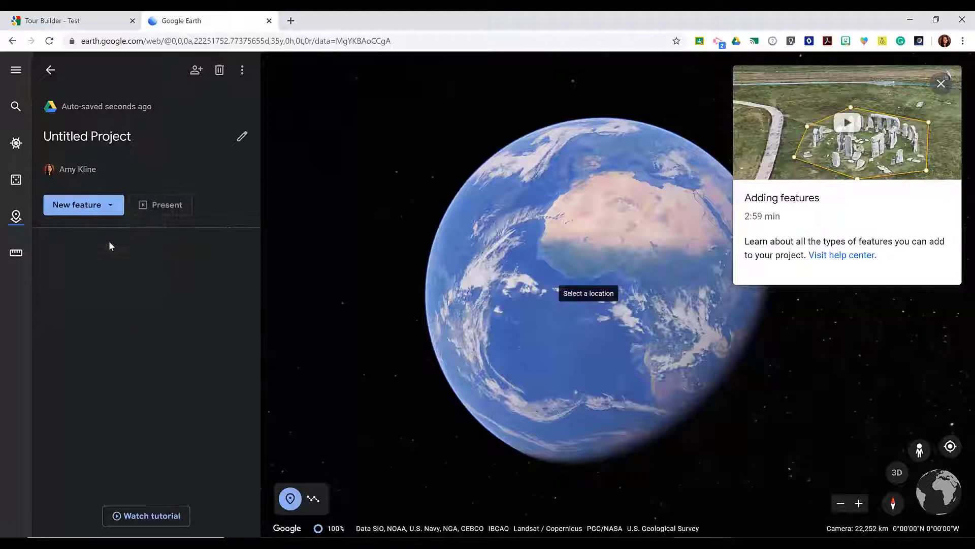
left_click(541, 283)
left_click(540, 329)
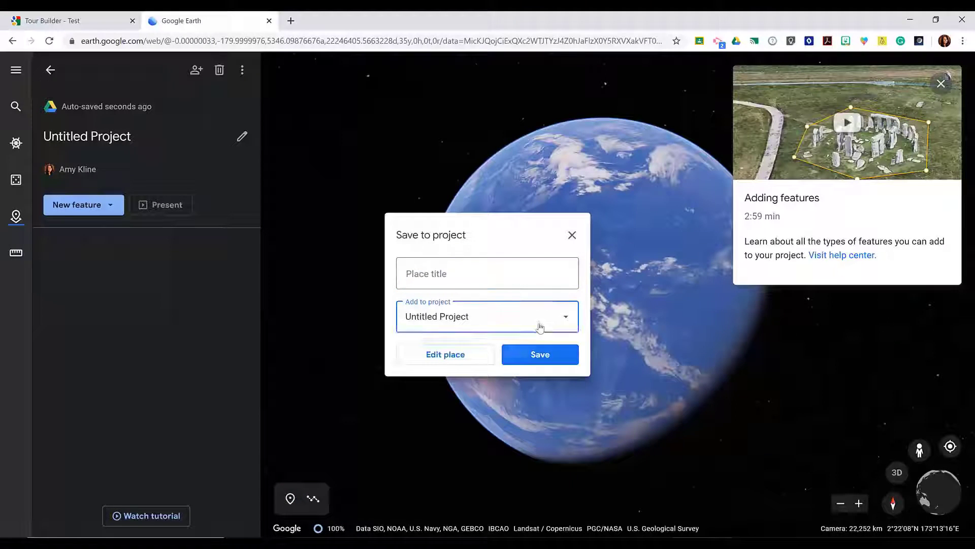
left_click(540, 339)
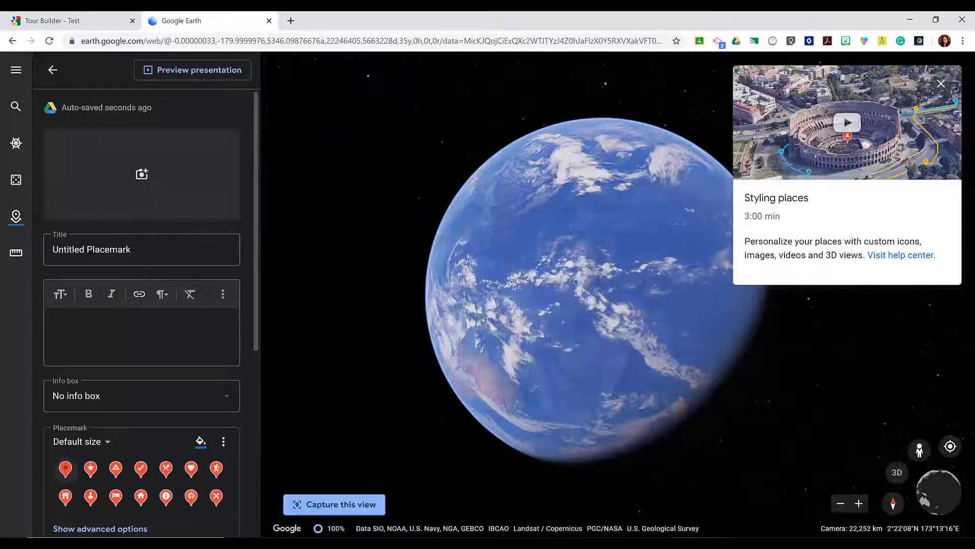
scroll(150, 433, "down", 5)
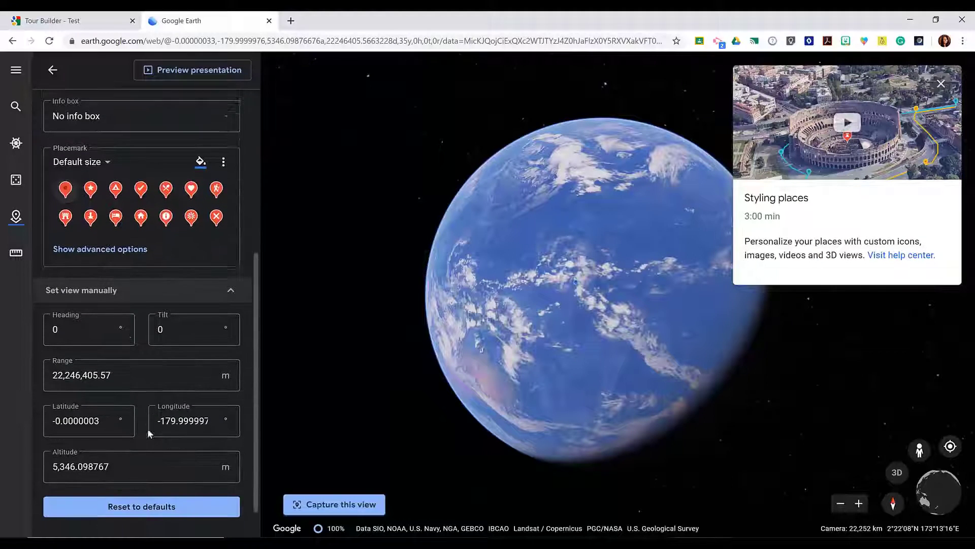
scroll(150, 433, "up", 3)
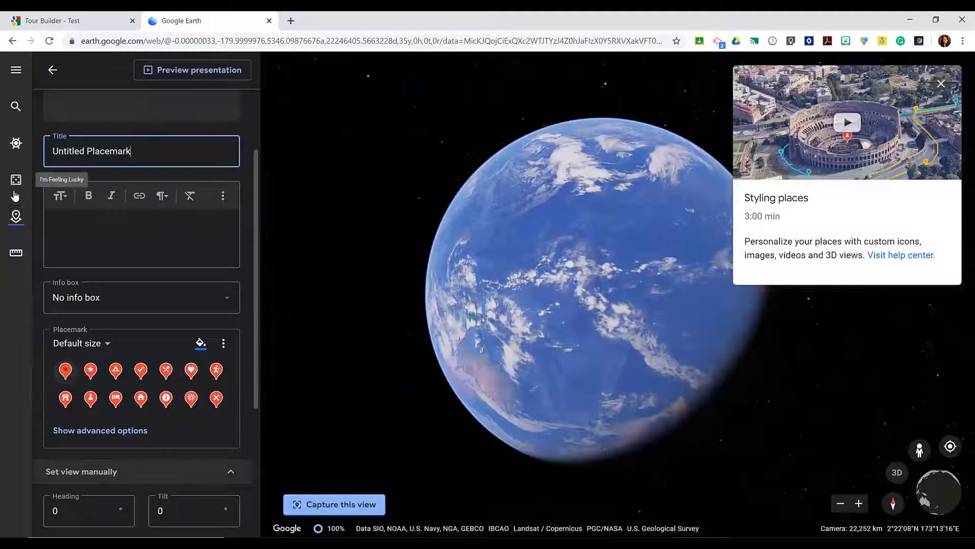